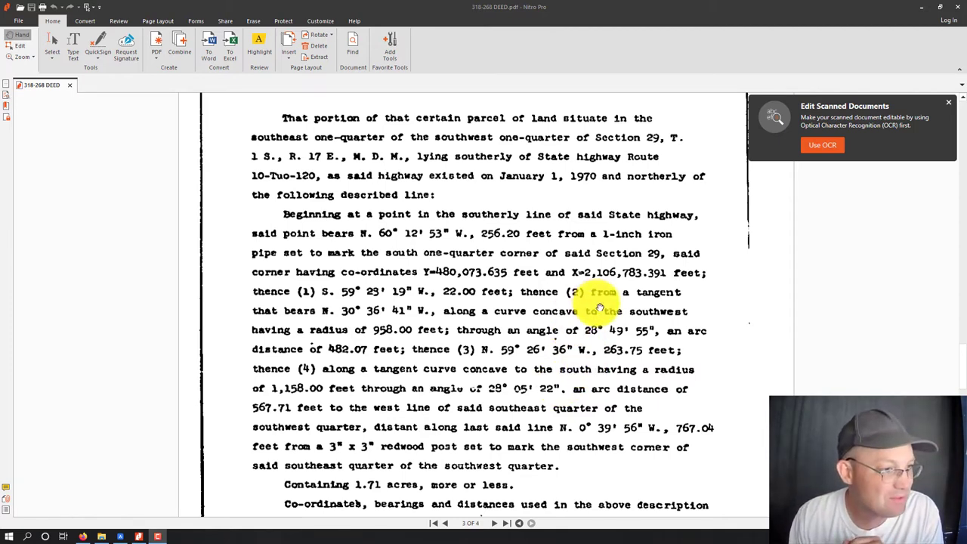
pyautogui.scroll(1, 604, 306)
pyautogui.scroll(-5, 656, 318)
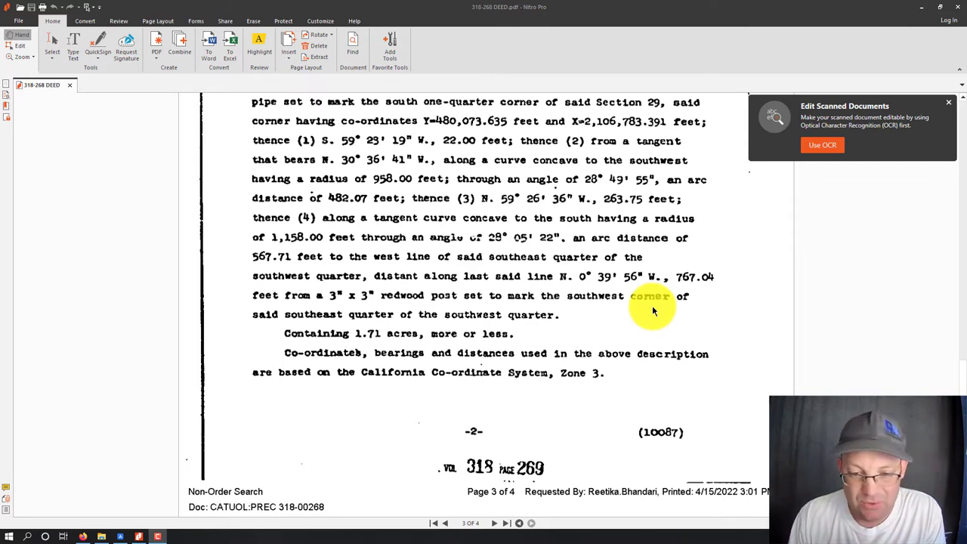
pyautogui.scroll(3, 654, 310)
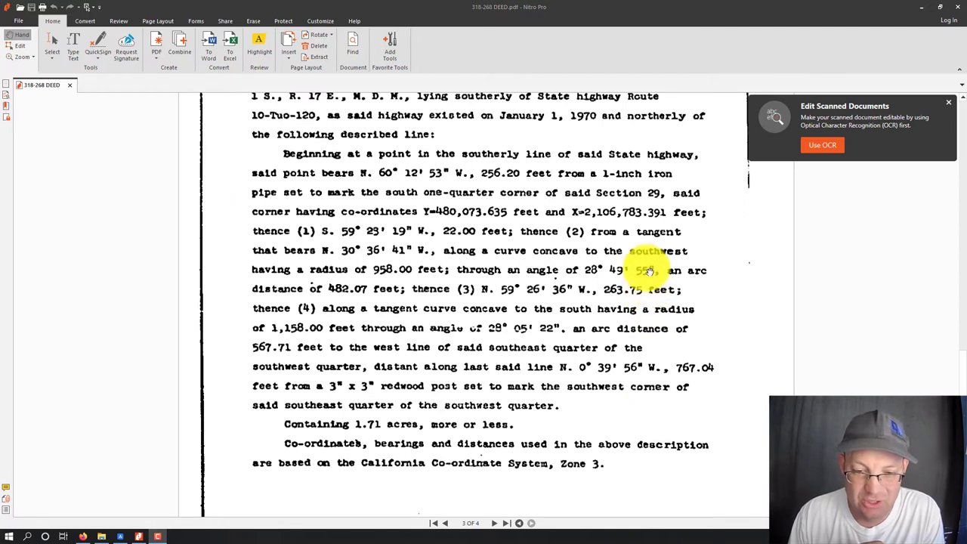
pyautogui.scroll(1, 641, 275)
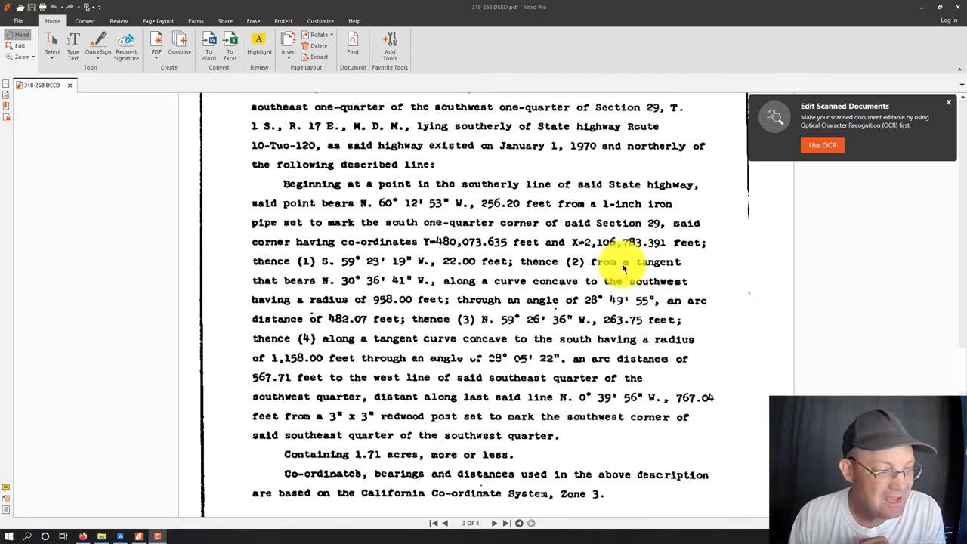
pyautogui.scroll(-2, 624, 263)
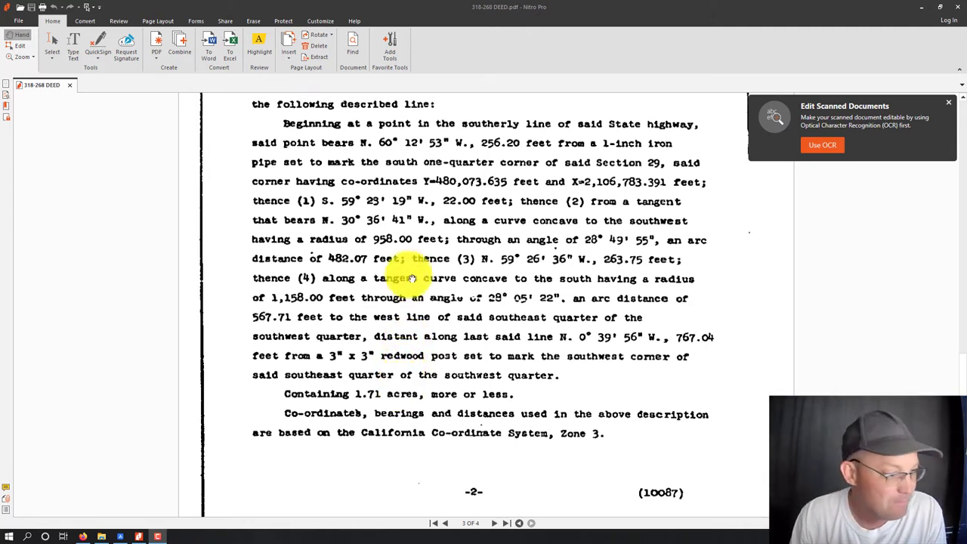
# Step: Re-read the deed description in Nitro Pro, then restore the viewer from full screen
pyautogui.scroll(-1, 430, 324)
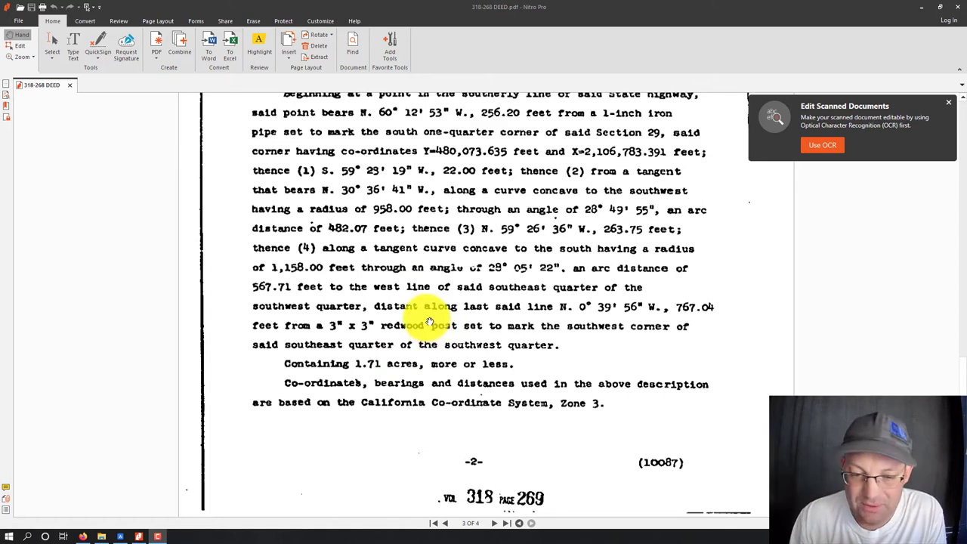
pyautogui.scroll(-1, 421, 320)
pyautogui.scroll(-1, 421, 321)
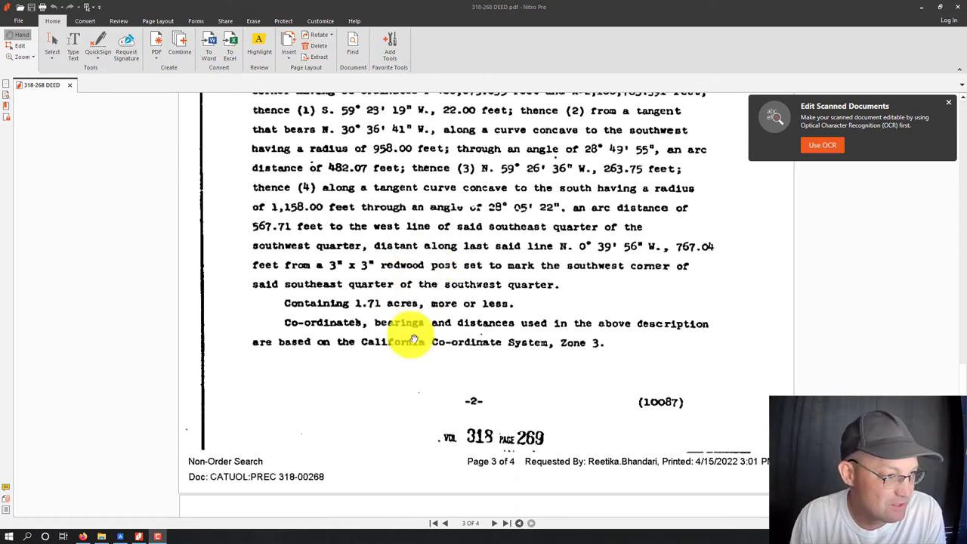
pyautogui.scroll(6, 414, 339)
pyautogui.scroll(-2, 412, 337)
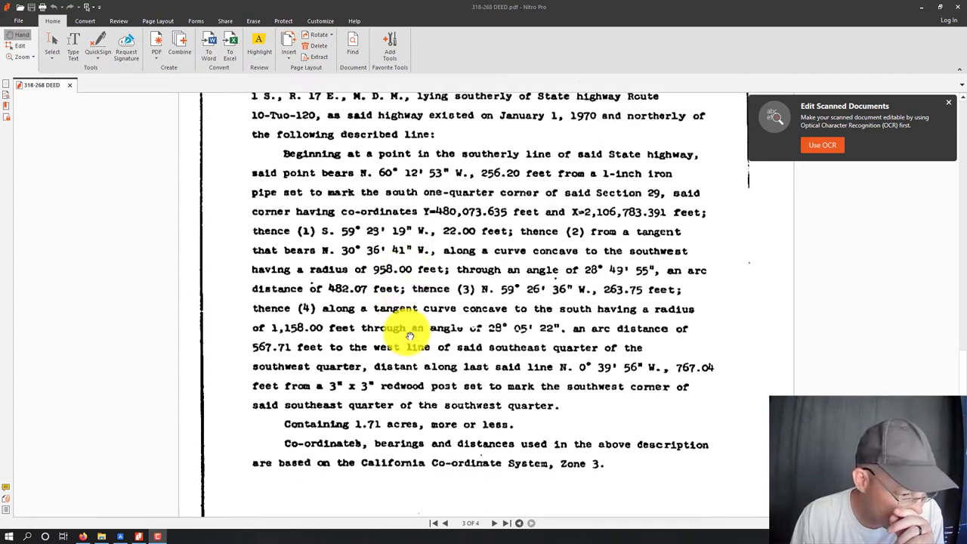
pyautogui.scroll(-3, 409, 336)
pyautogui.scroll(3, 396, 363)
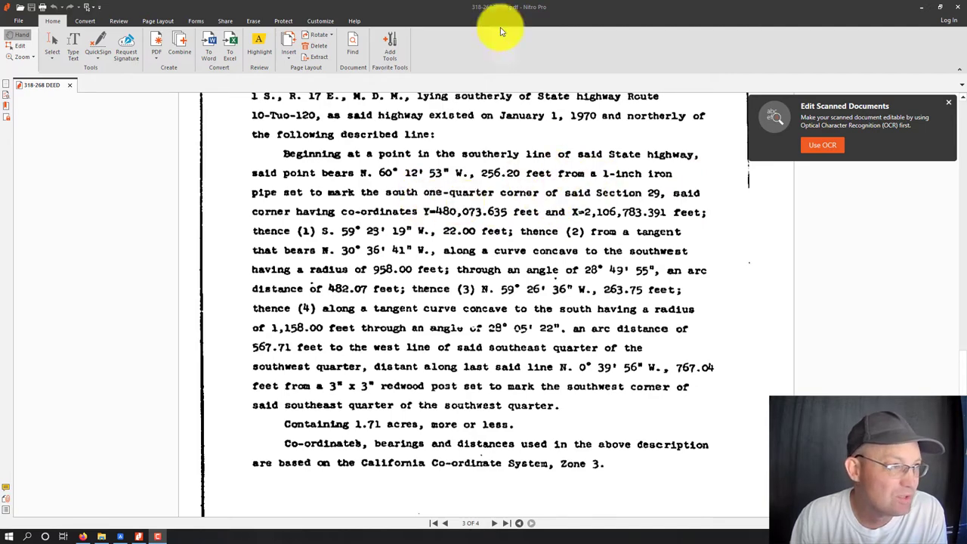
pyautogui.moveTo(453, 7); pyautogui.dragTo(612, 57)
# Step: Minimize Nitro Pro and bring drawing OR-0318-0268 in BricsCAD to the front
pyautogui.press('super+Down')
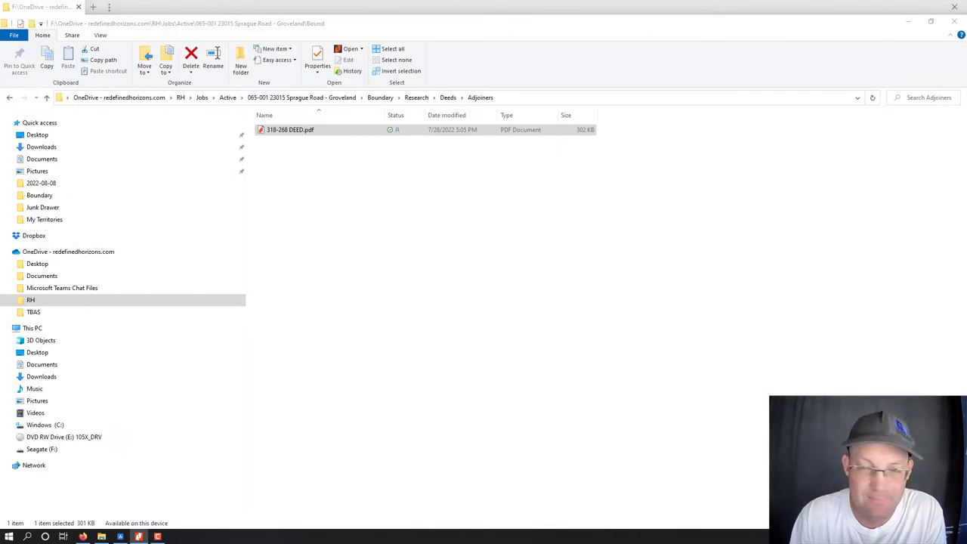
pyautogui.click(120, 537)
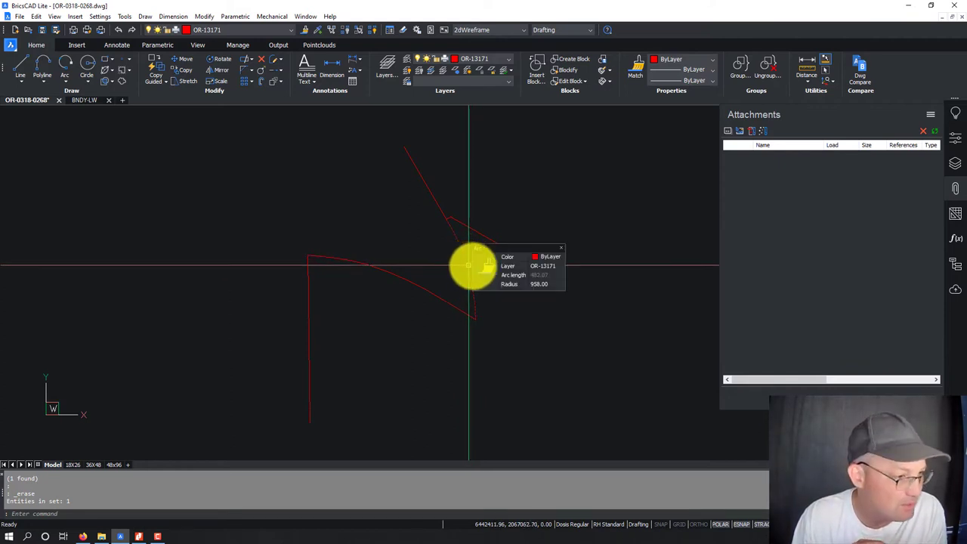
# Step: Crossing-select the short red tangent line off the 958-foot-radius curve
pyautogui.scroll(3, 401, 242)
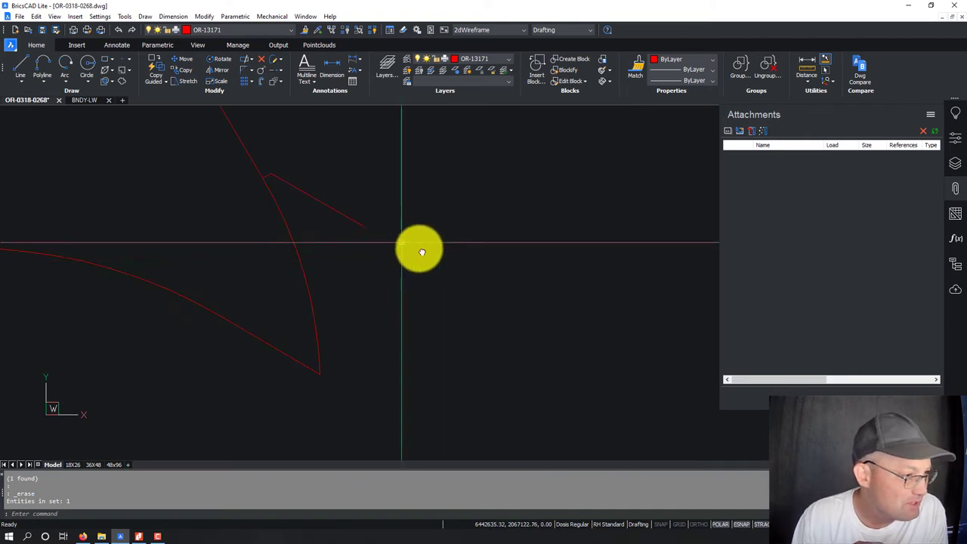
pyautogui.click(588, 316)
pyautogui.click(550, 269)
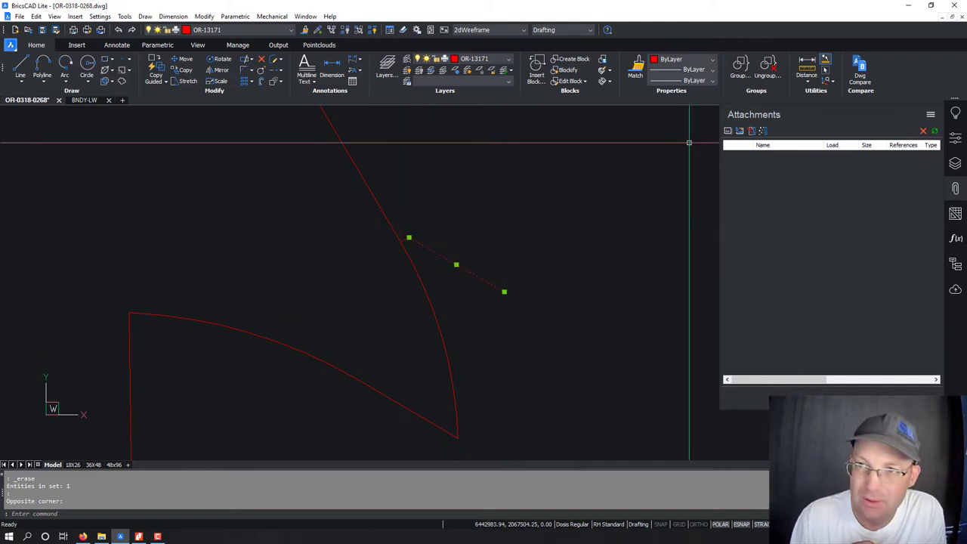
# Step: Check the tangent call on the full deed page in Nitro Pro, then return to the drawing
pyautogui.hotkey('alt', 'Tab')
pyautogui.doubleClick(371, 4)
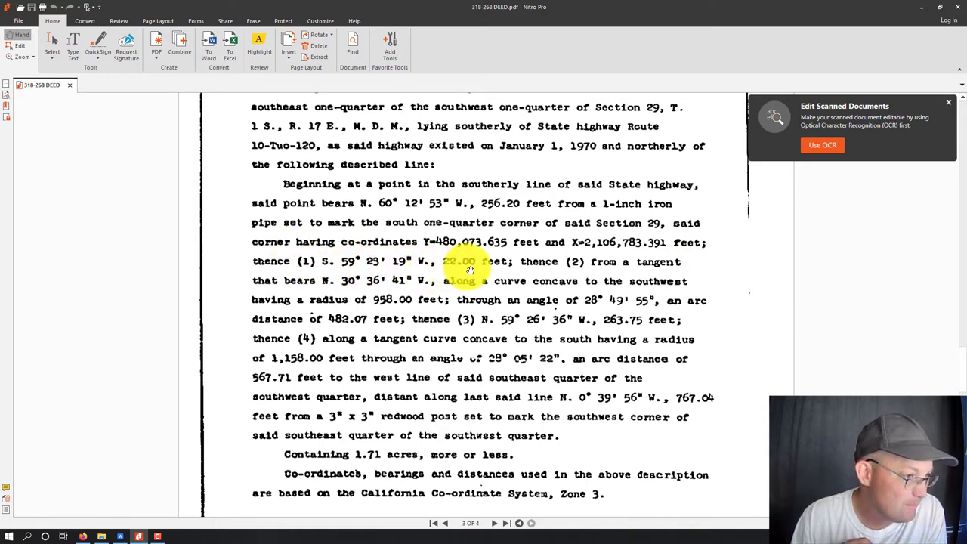
pyautogui.doubleClick(622, 10)
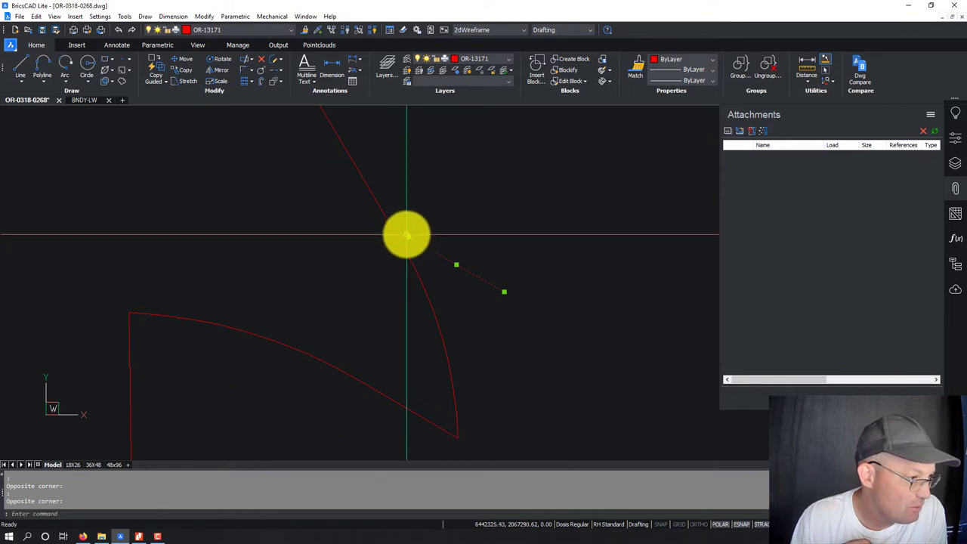
# Step: Clear the short line's selection, zoom out to the red curves, and recheck the deed's curve calls
pyautogui.scroll(5, 404, 240)
pyautogui.press('Escape')
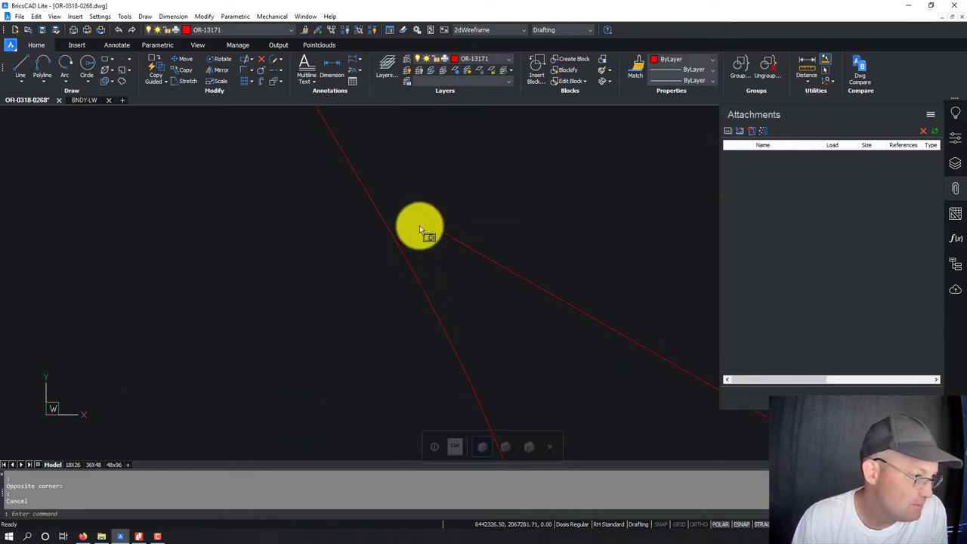
pyautogui.scroll(-4, 453, 242)
pyautogui.press('Escape')
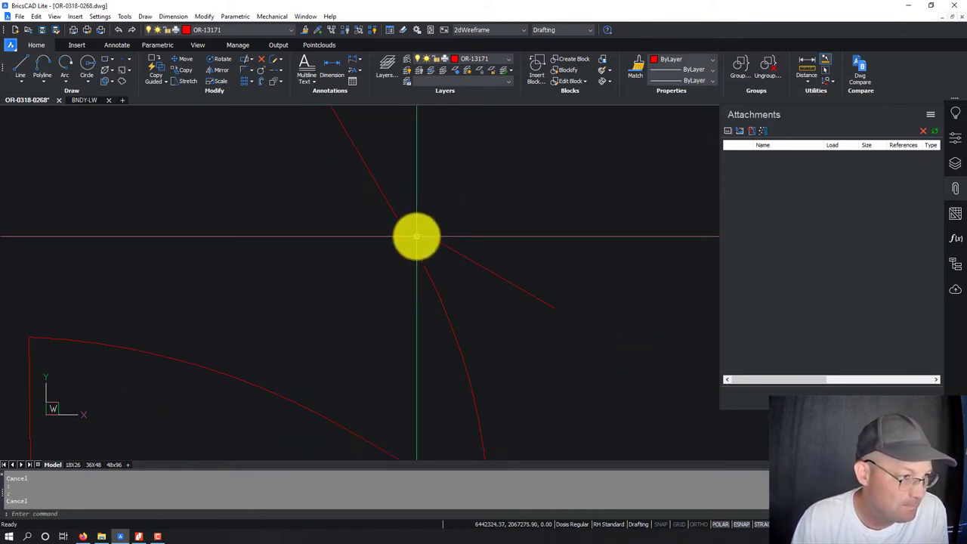
pyautogui.hotkey('alt', 'Tab')
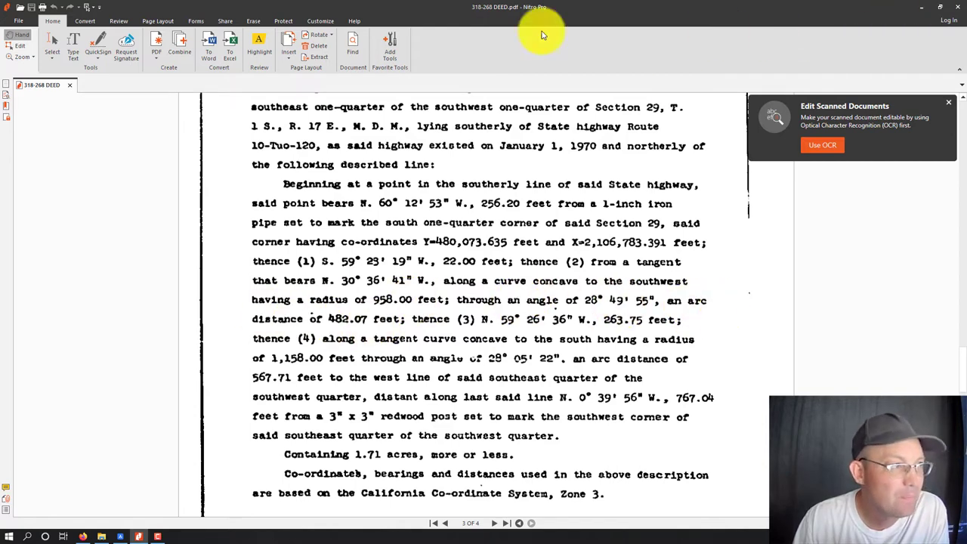
pyautogui.hotkey('alt', 'Tab')
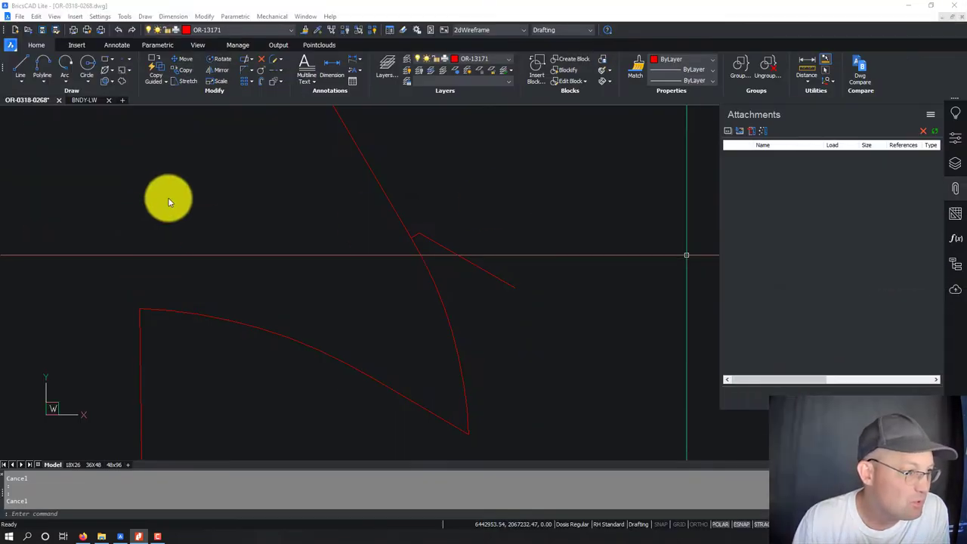
# Step: Select the upper red tangent line, pan to the curve below, and deselect it
pyautogui.moveTo(501, 255); pyautogui.dragTo(425, 231)
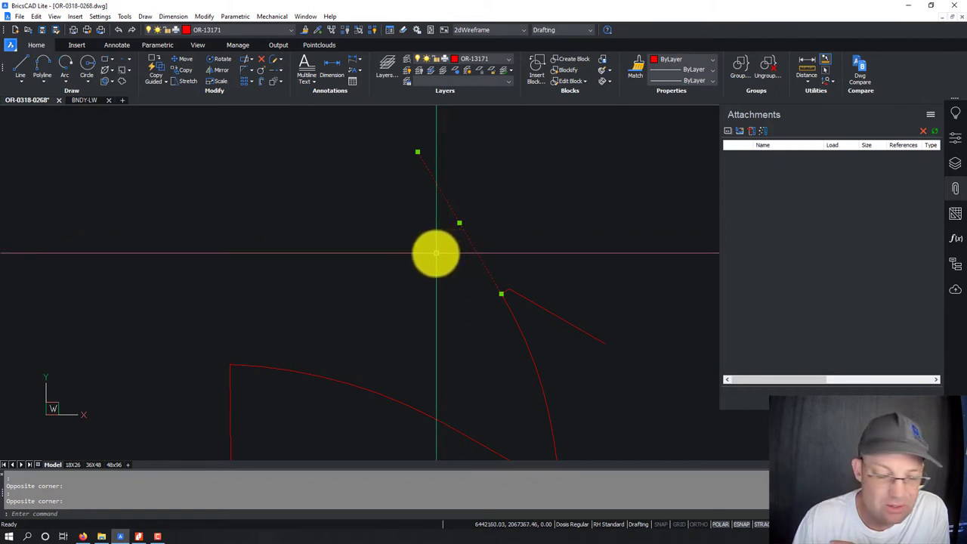
pyautogui.moveTo(560, 361)
pyautogui.mouseDown()
pyautogui.moveTo(529, 285)
pyautogui.moveTo(486, 280)
pyautogui.moveTo(501, 287)
pyautogui.mouseUp()
pyautogui.press('Escape')
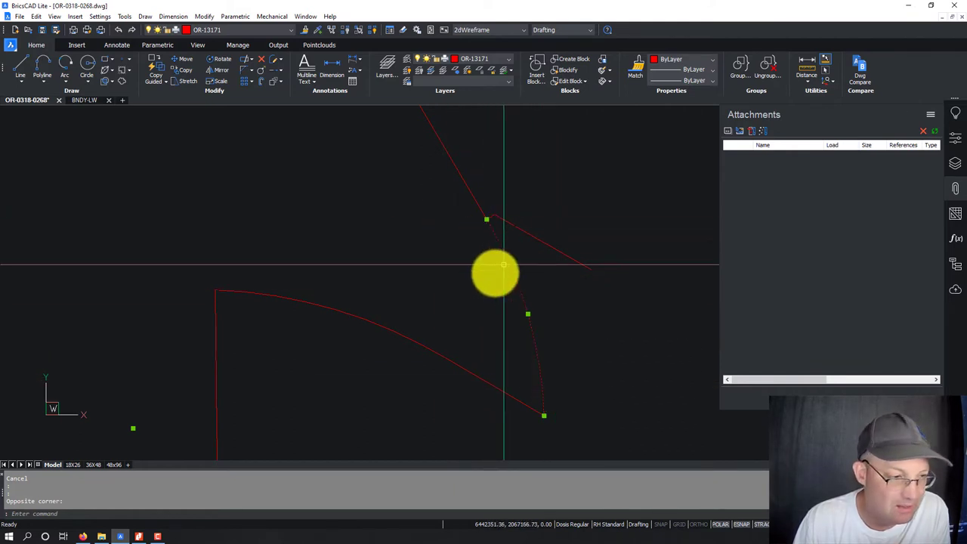
# Step: Deselect the arc and bring 318-268 DEED page 3 back over the drawing
pyautogui.press('Escape')
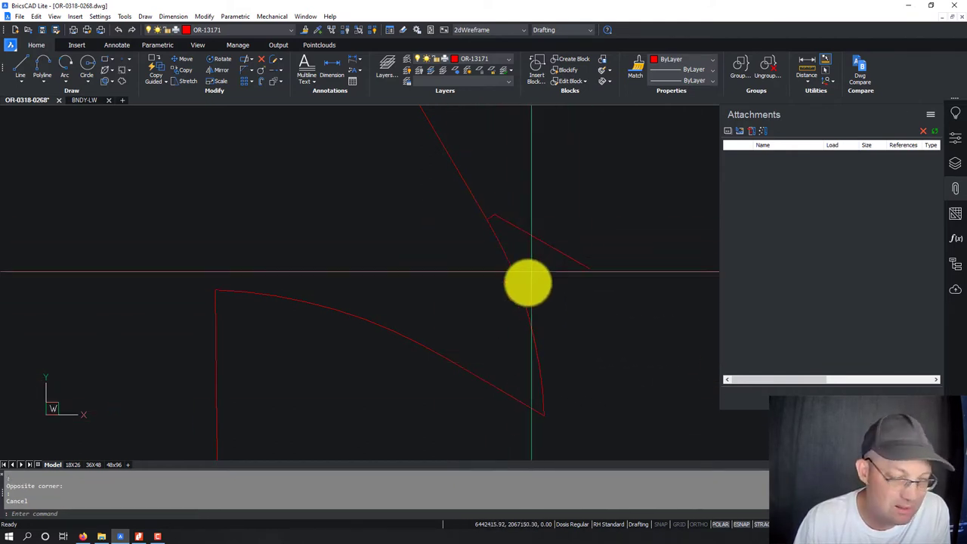
pyautogui.click(138, 537)
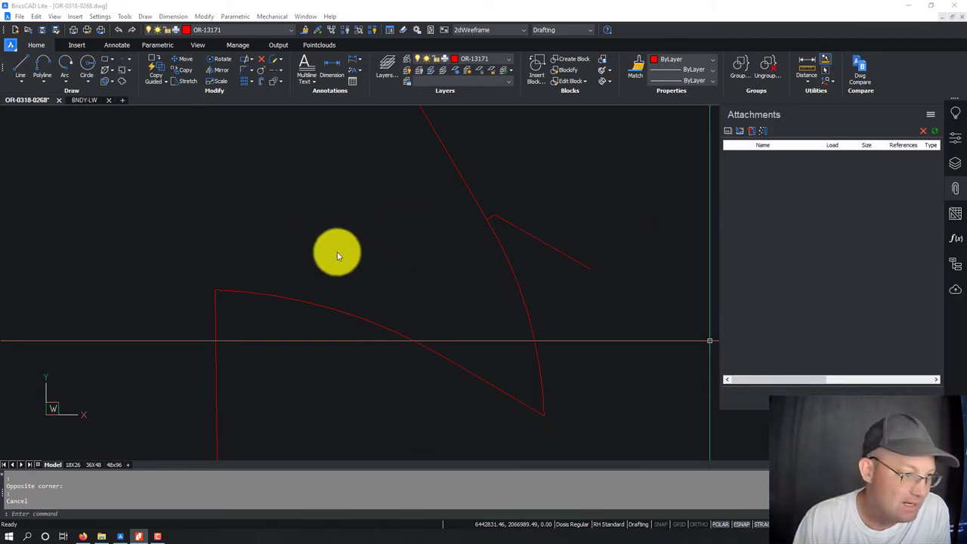
pyautogui.hotkey('alt', 'Tab')
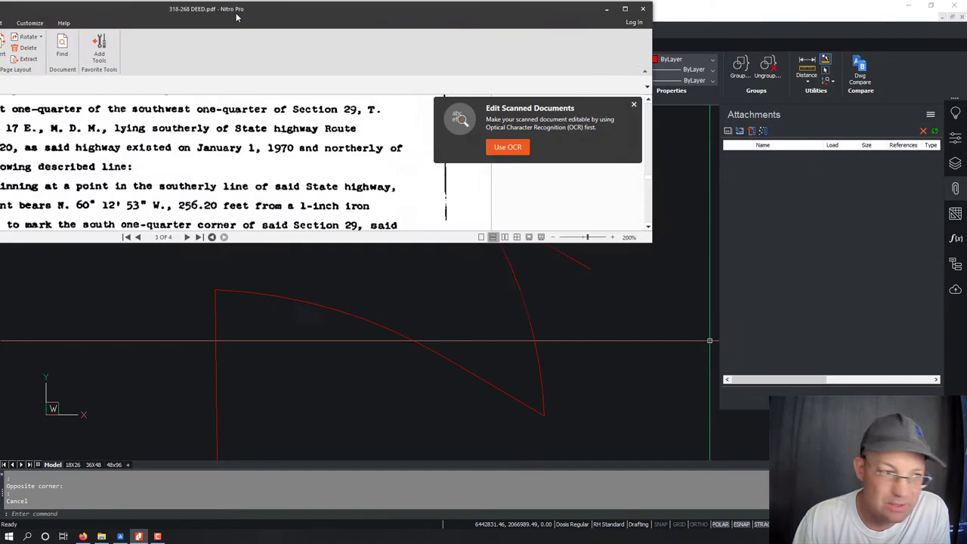